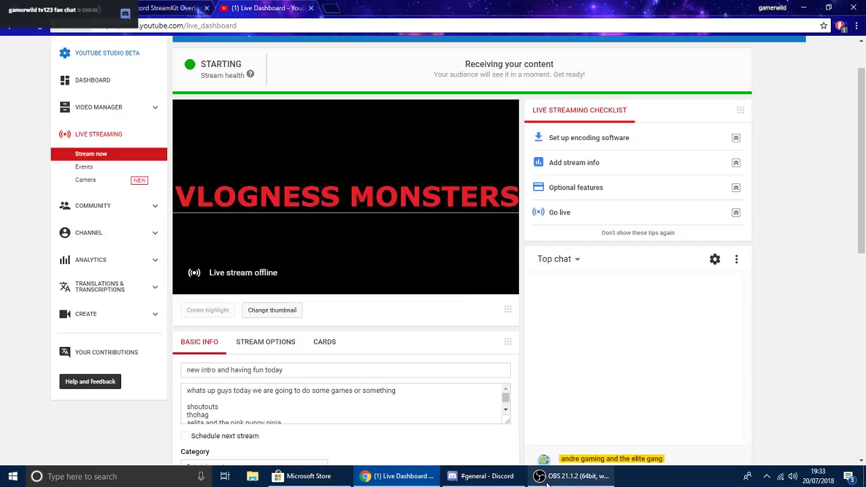
Step: Switch to OBS Studio, transition the live output from the intro to the desktop scene, and load the desktop scene in the preview
left_click(562, 476)
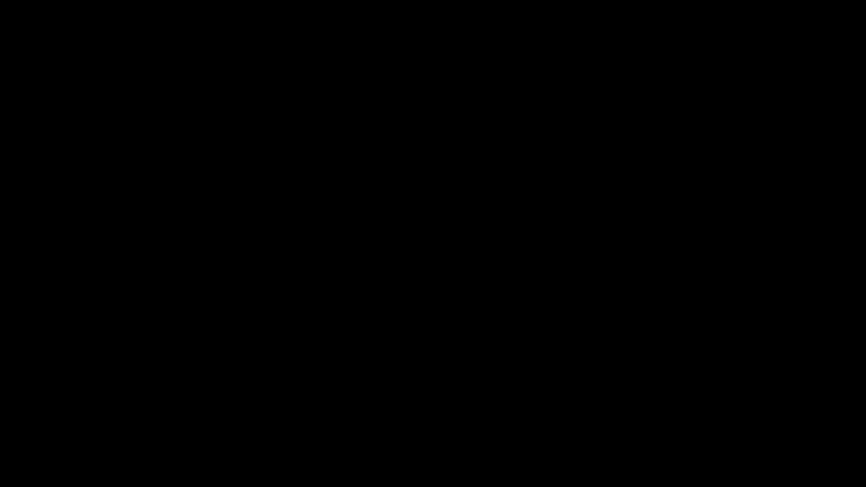
left_click(342, 173)
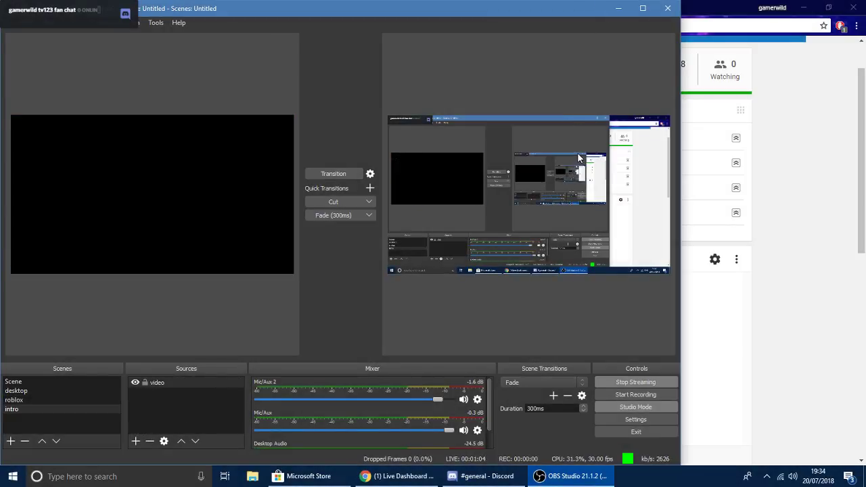
left_click(25, 381)
left_click(20, 390)
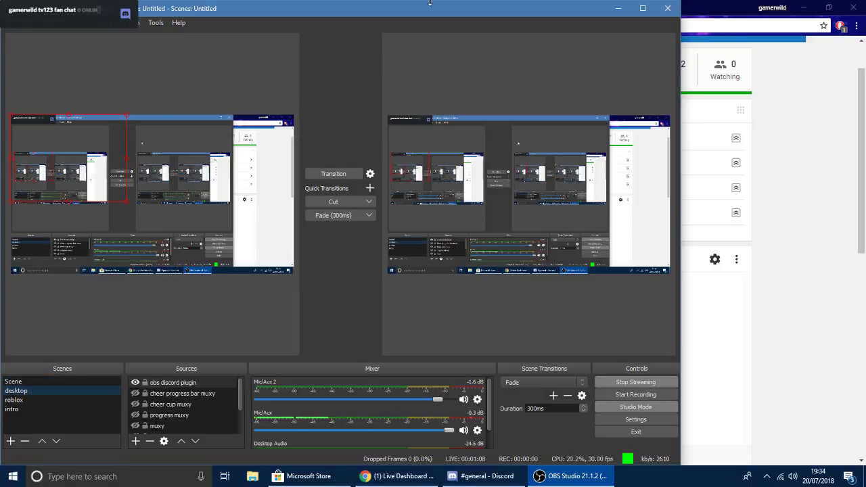
Step: Turn off Studio Mode to check the YouTube live dashboard, and re-enable Studio Mode in OBS Studio
left_click(640, 407)
left_click(616, 8)
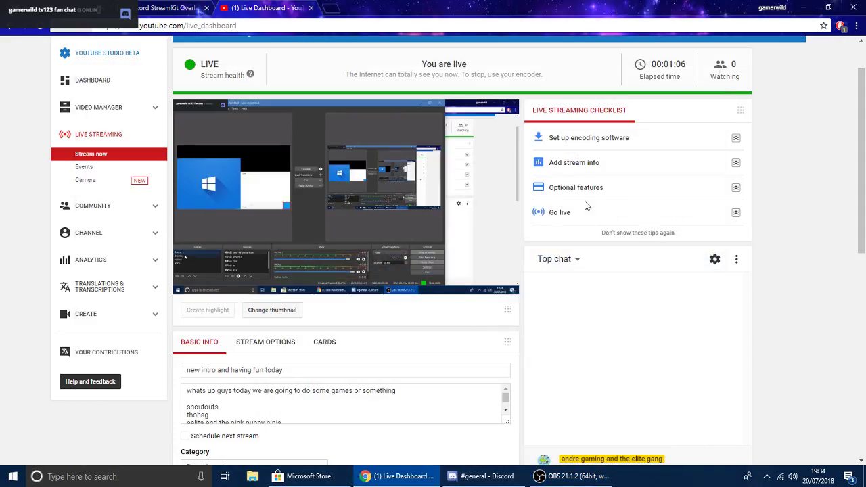
left_click(575, 476)
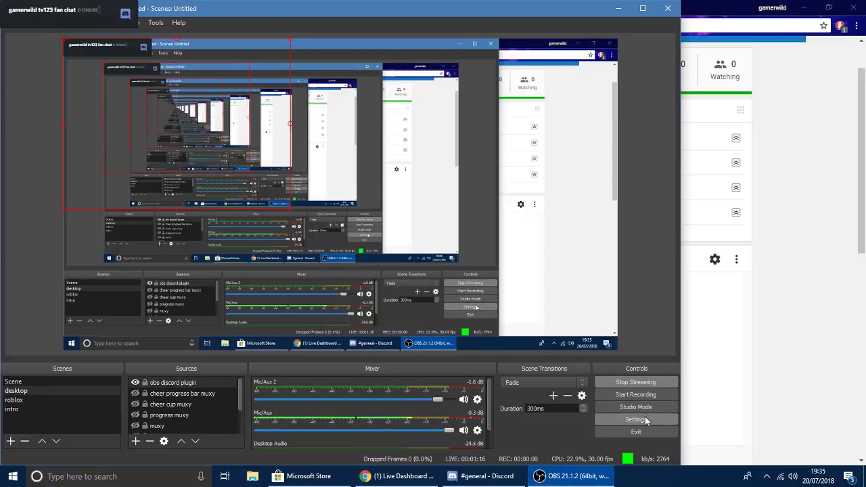
left_click(655, 406)
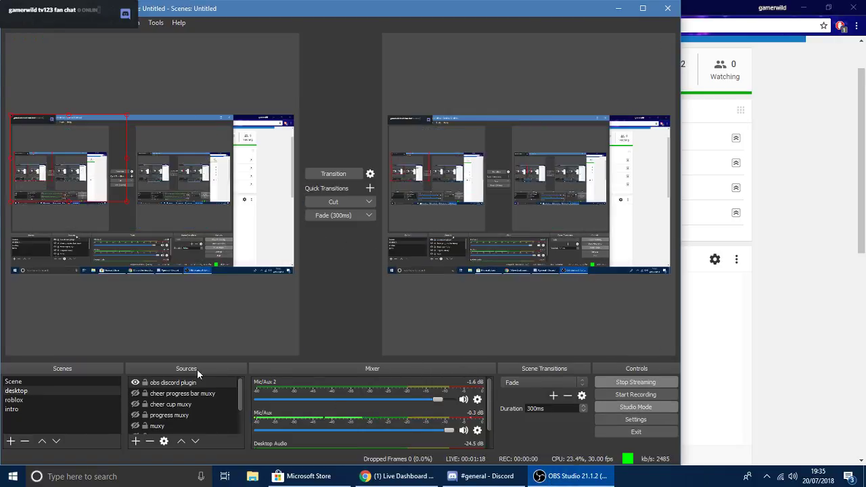
Step: Show and re-hide the private information and BRB sources in the desktop scene
scroll(163, 415, "down", 1)
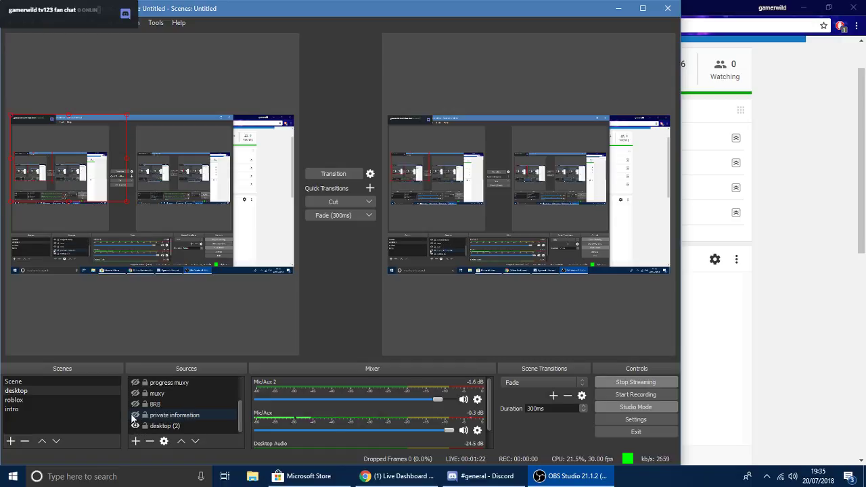
left_click(135, 412)
left_click(135, 412)
left_click(135, 405)
left_click(136, 404)
scroll(135, 389, "up", 1)
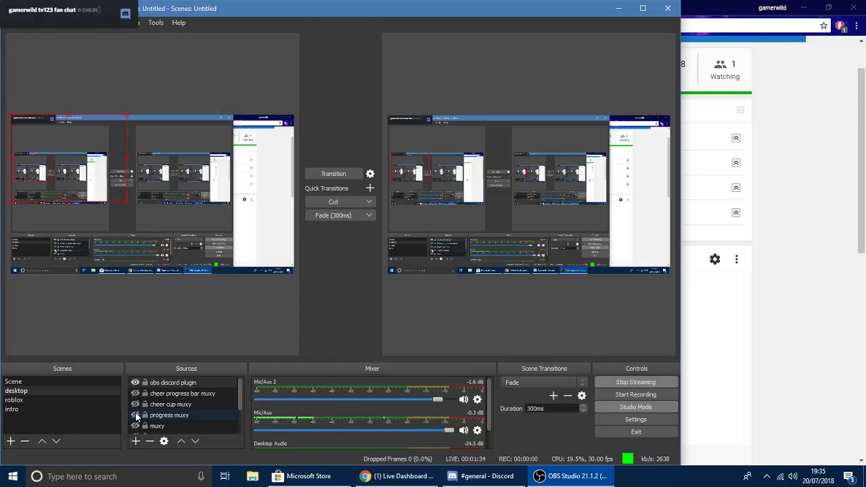
Step: Show the progress muxy source in the desktop scene and briefly toggle the cheer cup muxy source on and off
left_click(134, 414)
mouse_move(66, 183)
left_mouse_down()
mouse_move(123, 190)
mouse_move(72, 183)
left_mouse_up()
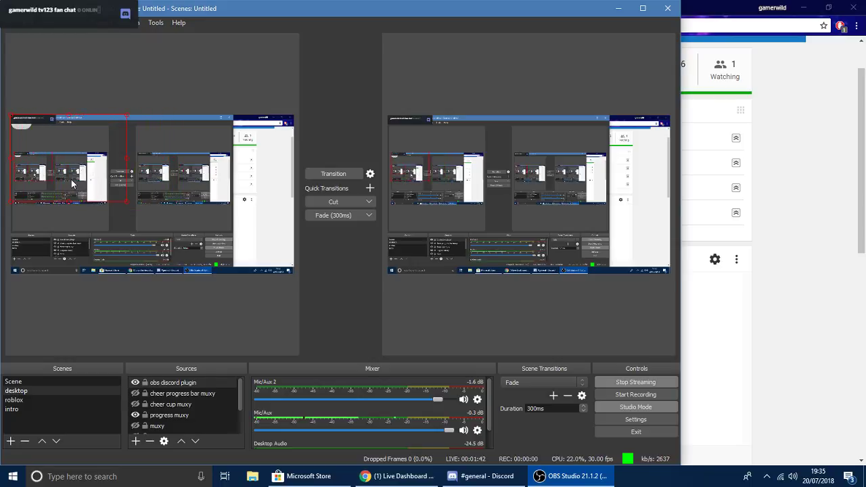
left_click(136, 404)
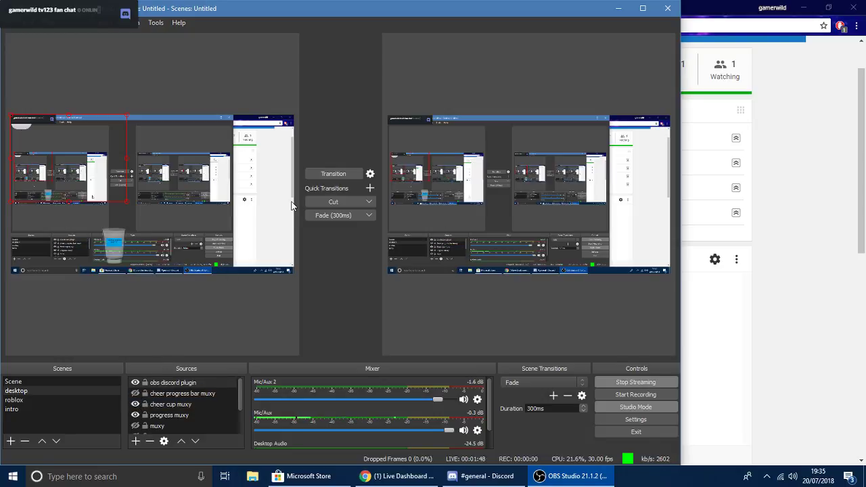
left_click(135, 405)
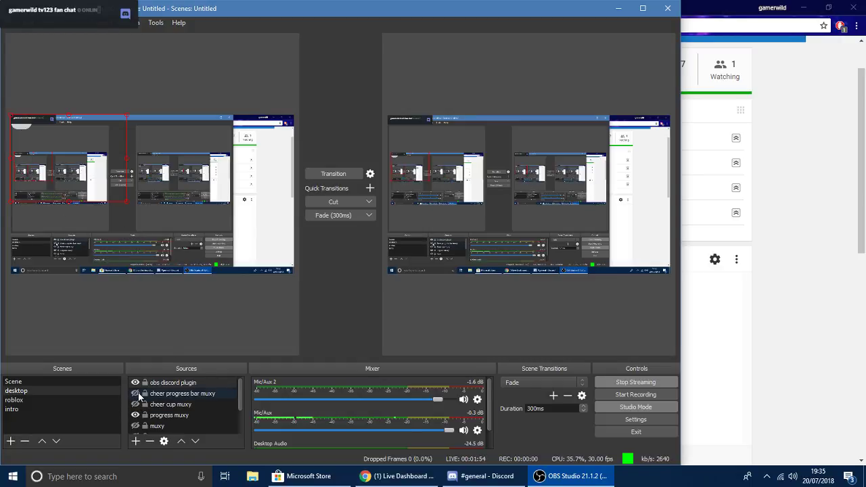
Step: Toggle the cheer progress bar muxy source and transition the previewed desktop scene to the live output
left_click(138, 393)
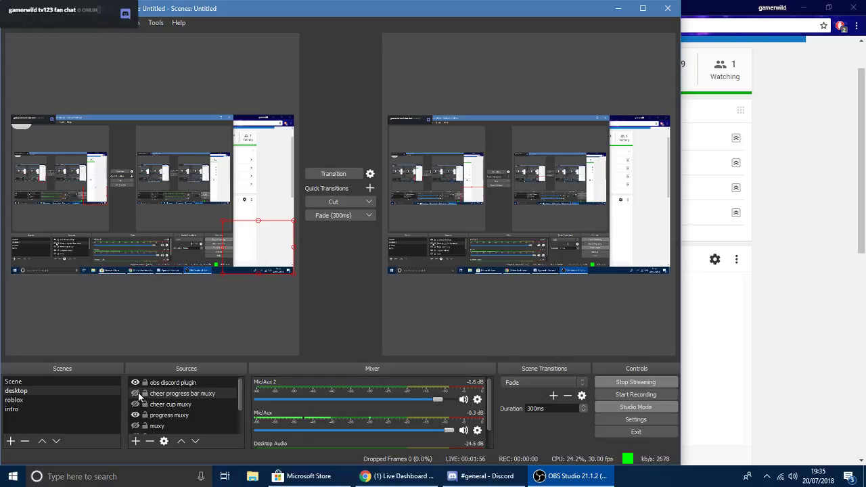
left_click(135, 393)
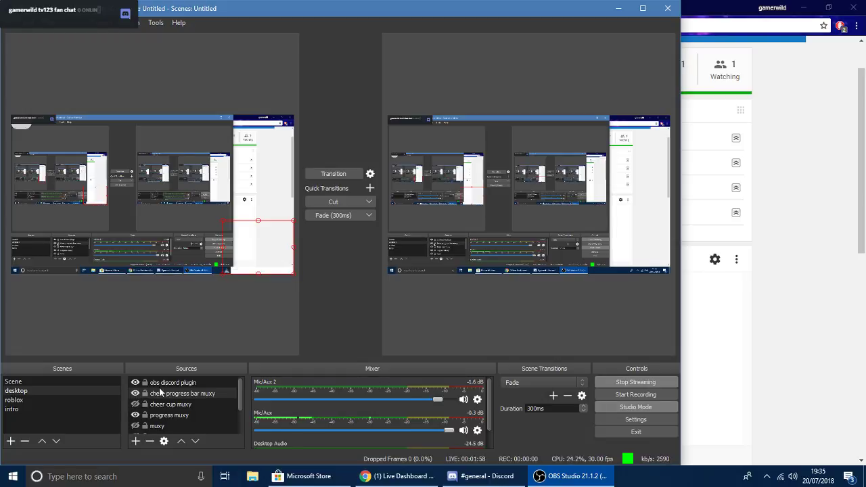
left_click(339, 175)
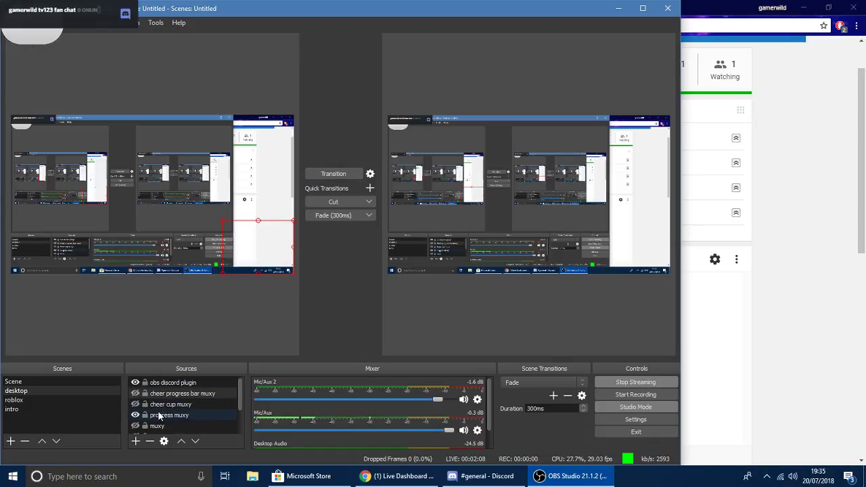
Step: Hide the progress muxy source, and toggle the desktop (2) capture off and back on
scroll(158, 416, "down", 1)
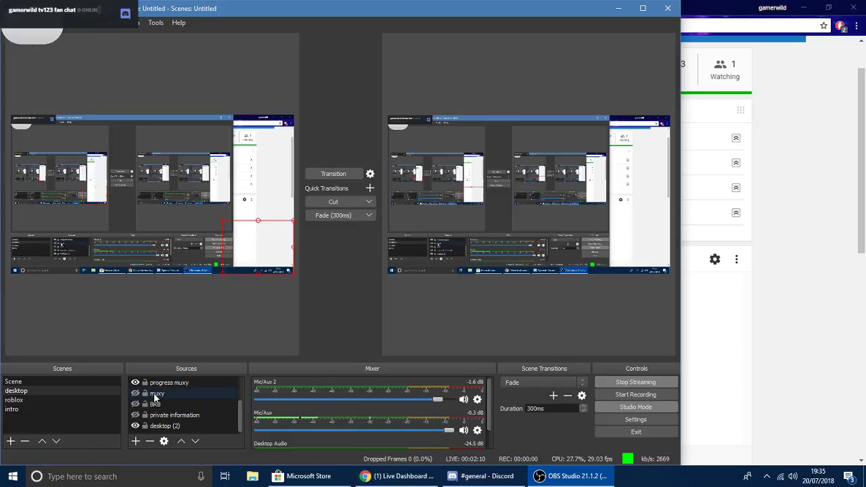
left_click(135, 426)
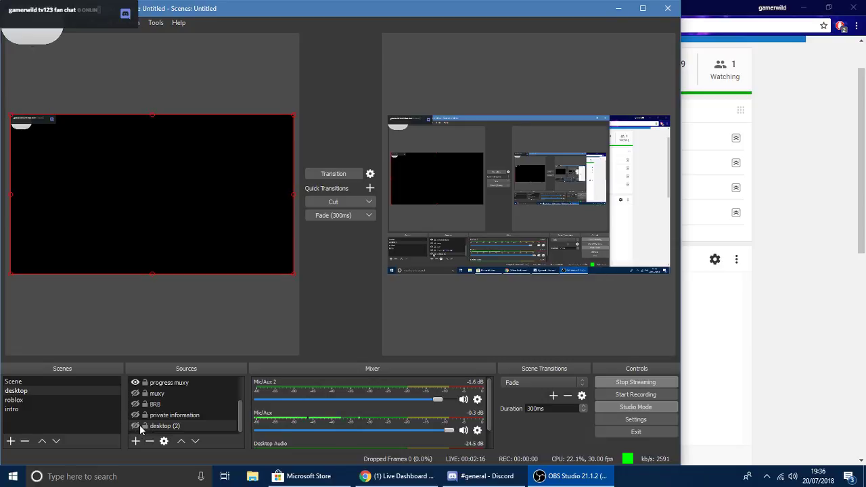
scroll(140, 429, "up", 2)
scroll(142, 419, "down", 2)
scroll(136, 413, "up", 2)
left_click(135, 414)
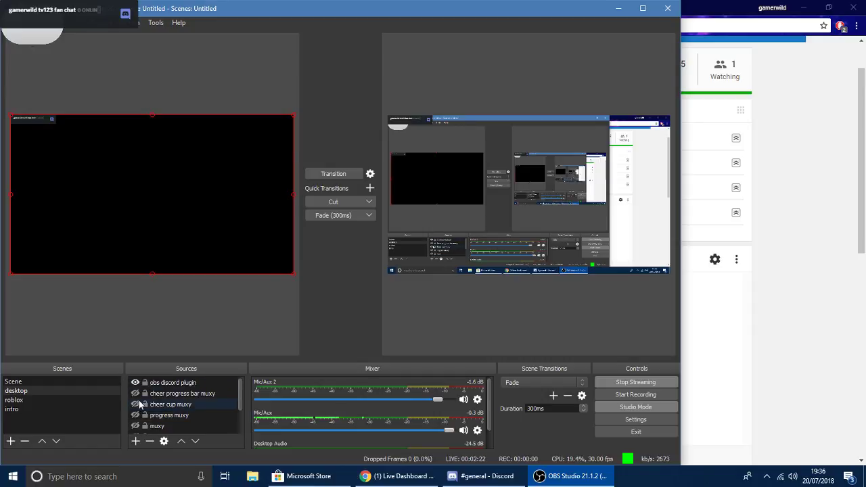
scroll(145, 416, "down", 2)
left_click(137, 425)
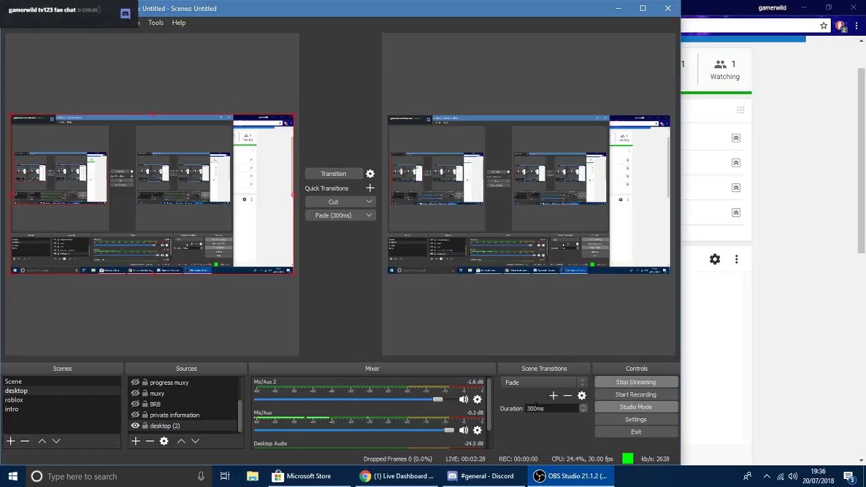
Step: Add a Swipe scene transition under its default name, leaving its properties at their defaults
left_click(569, 382)
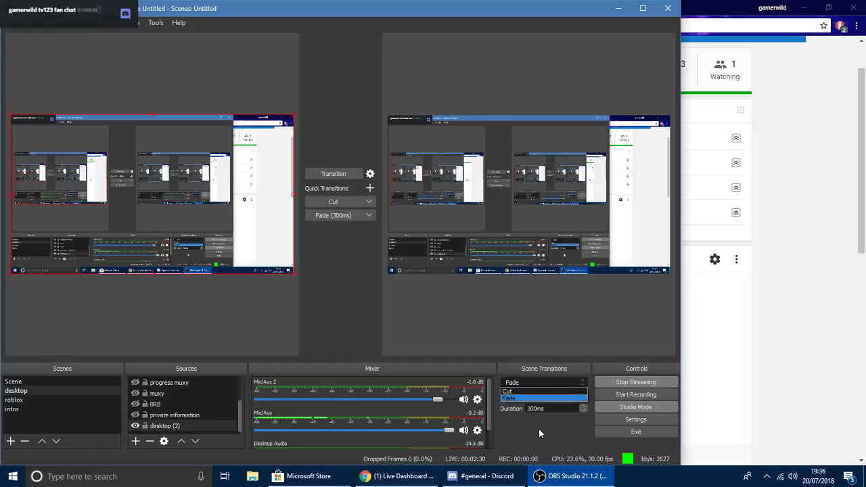
left_click(539, 428)
left_click(553, 394)
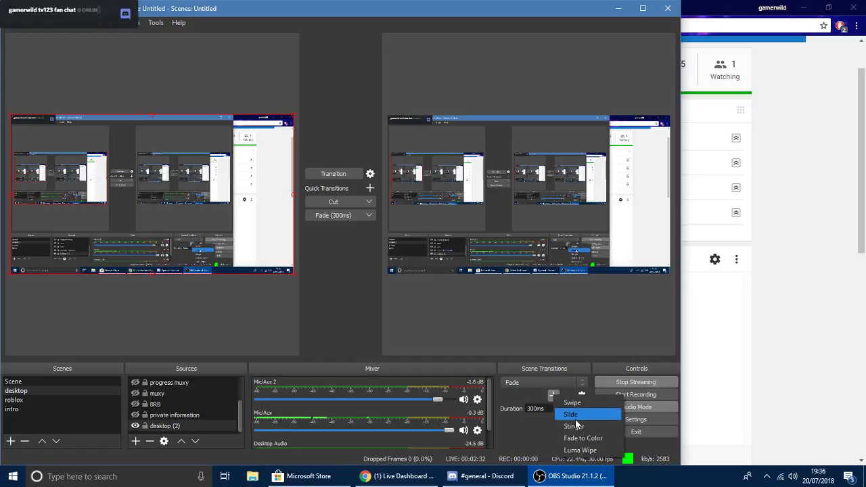
left_click(571, 403)
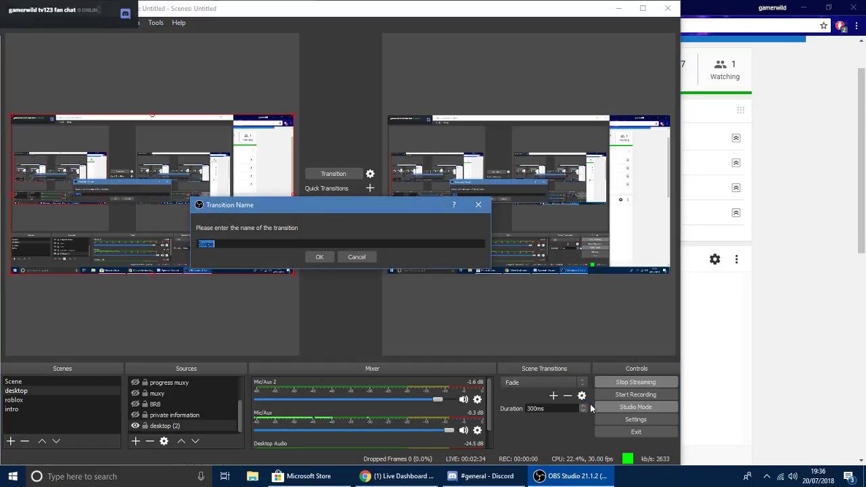
left_click(320, 257)
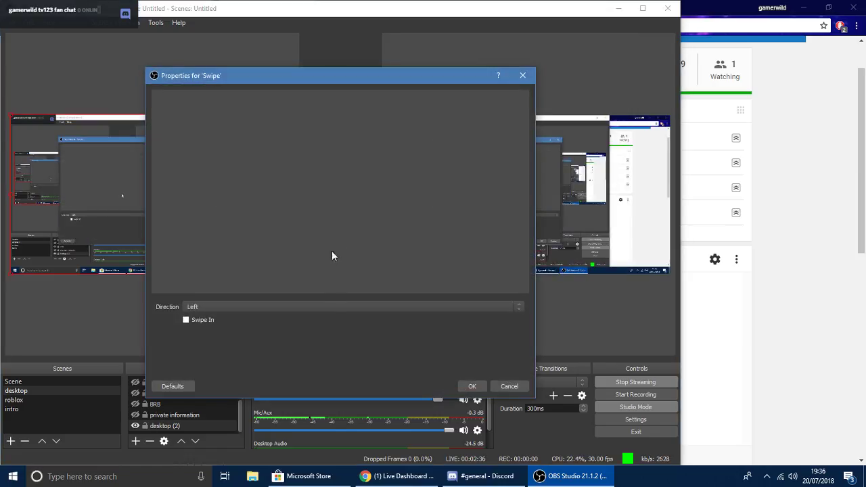
left_click(505, 384)
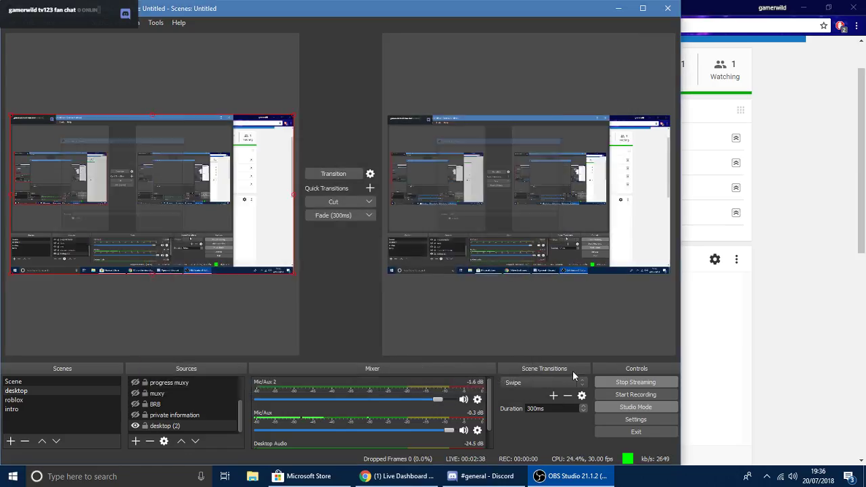
left_click(553, 396)
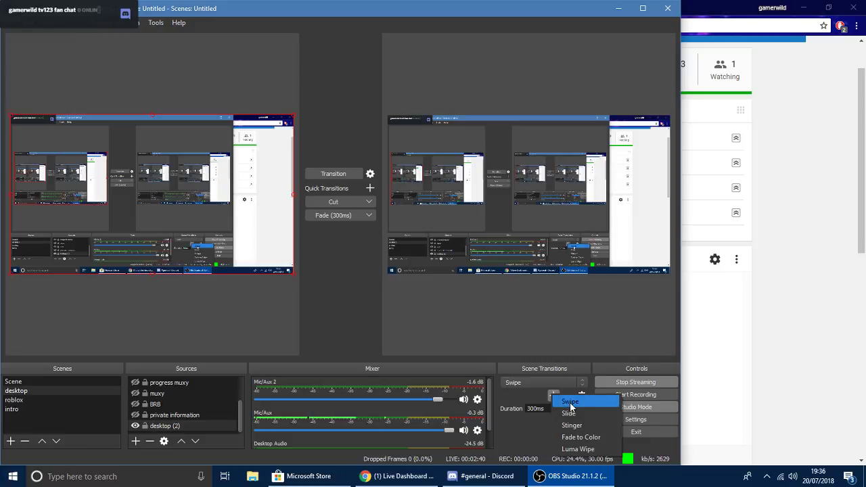
left_click(570, 412)
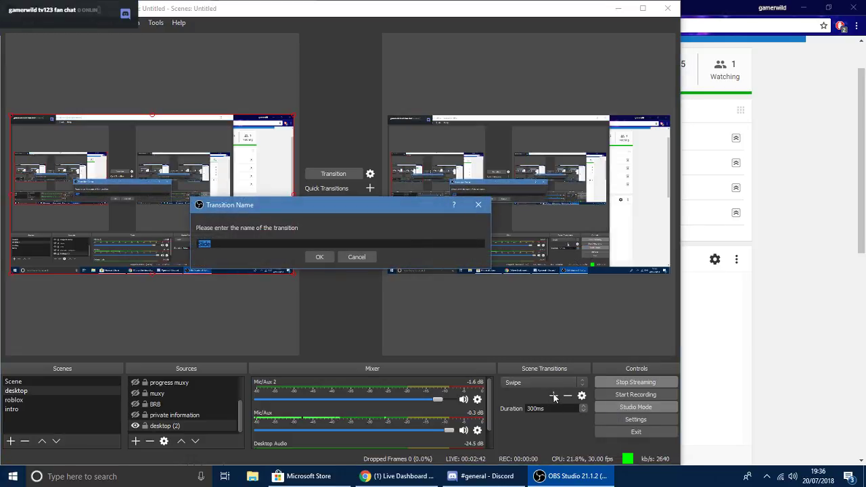
left_click(477, 206)
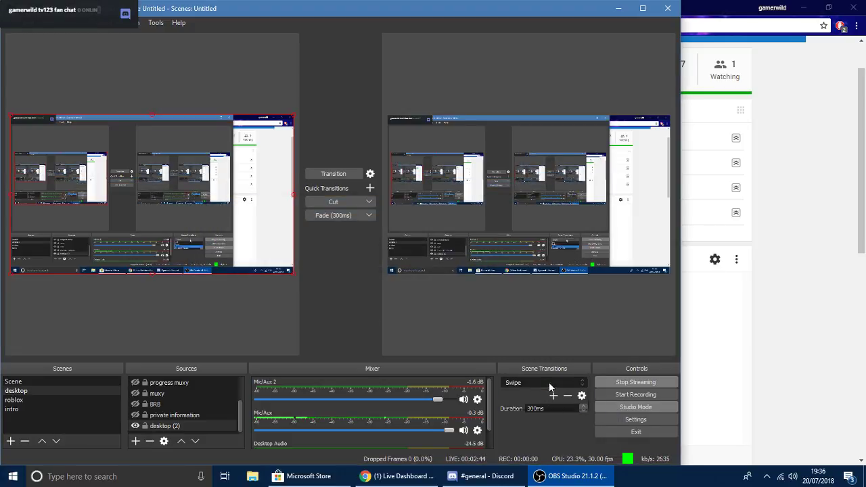
left_click(547, 383)
left_click(550, 385)
Step: Add a Luma Wipe scene transition named "wipe" with its image set to Clock
left_click(553, 395)
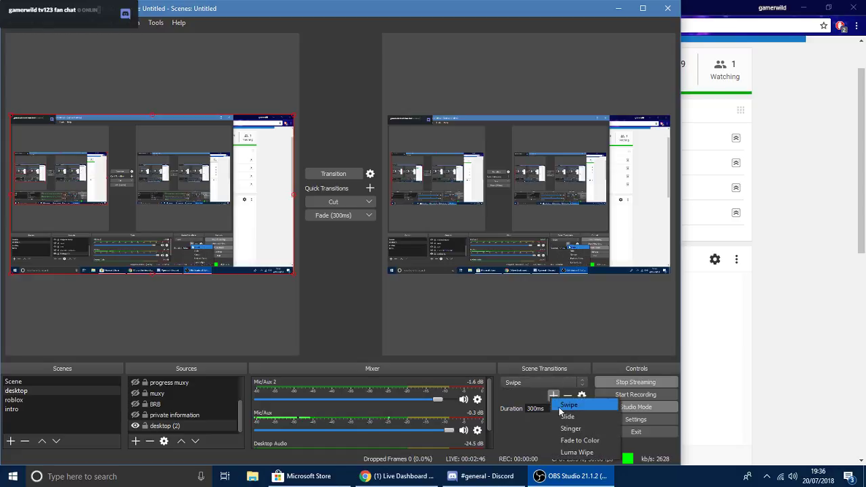
left_click(583, 453)
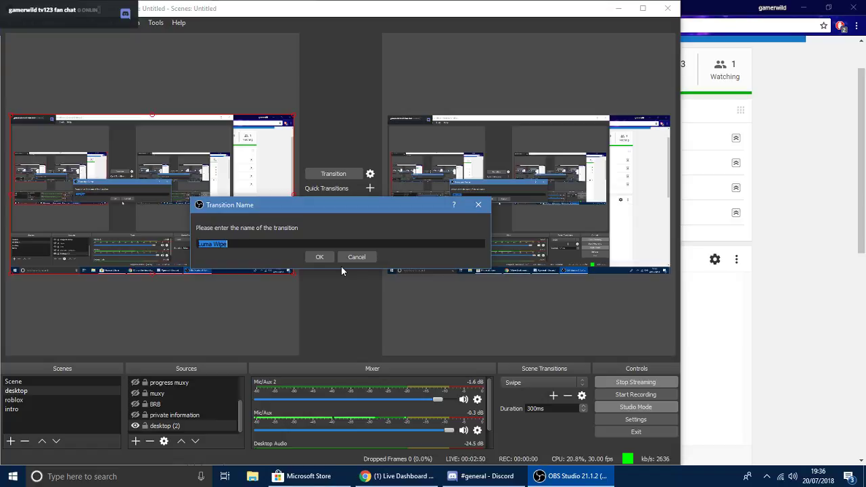
key("BackSpace")
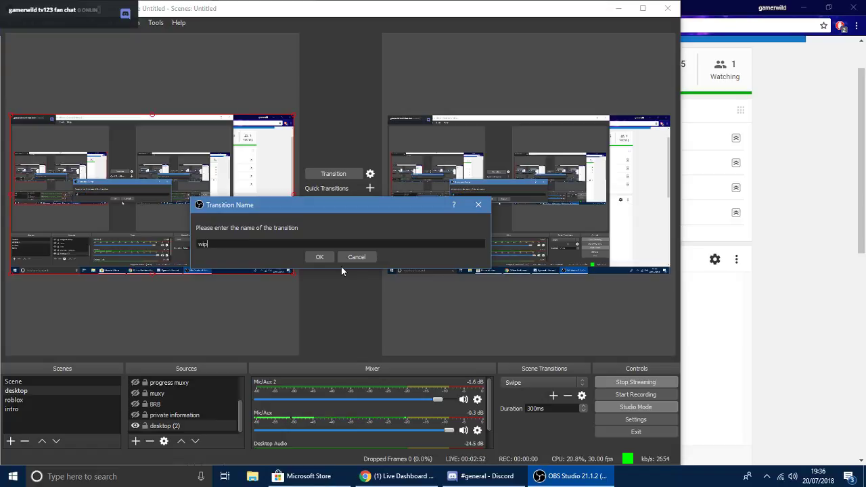
key("Escape")
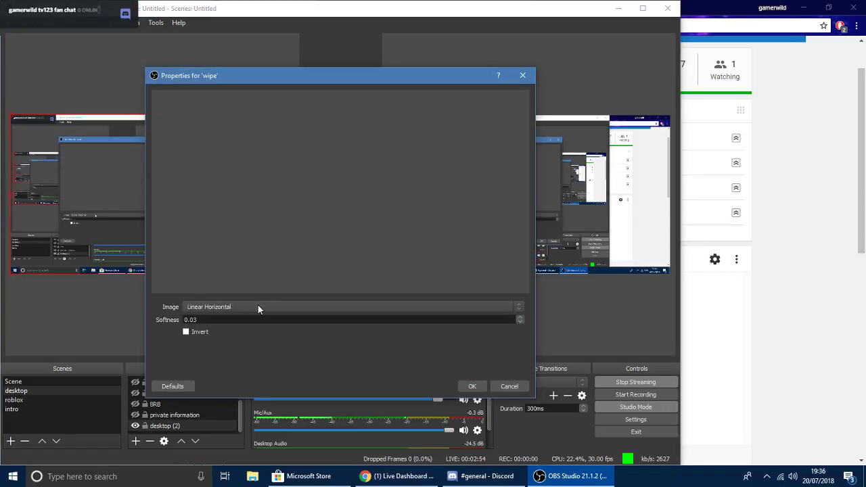
left_click(258, 305)
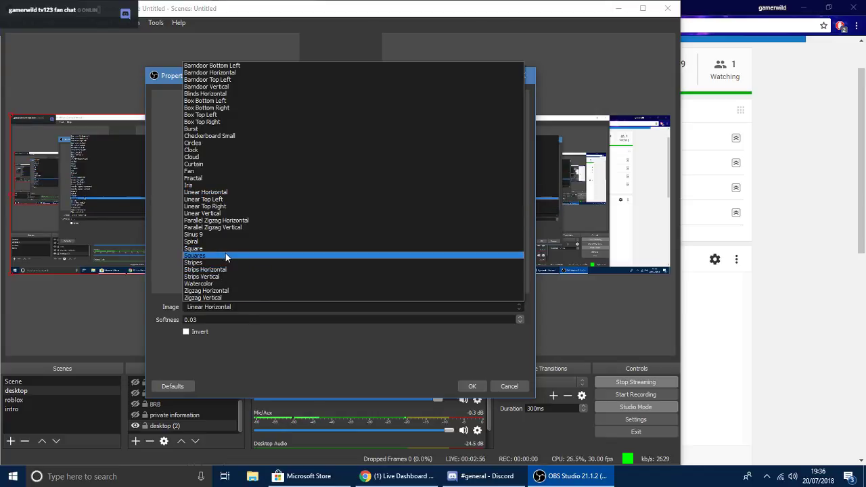
left_click(201, 148)
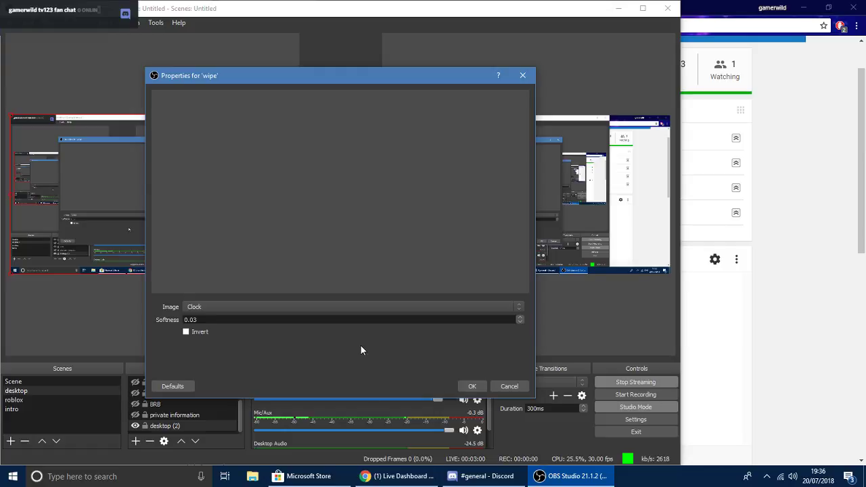
left_click(467, 383)
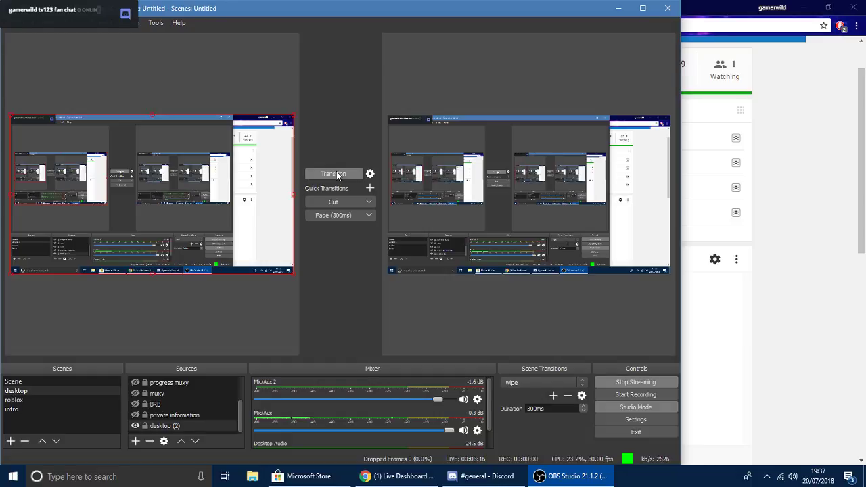
Step: Load the scene named Scene in the preview and transition the live output to it and back with the wipe
left_click(14, 383)
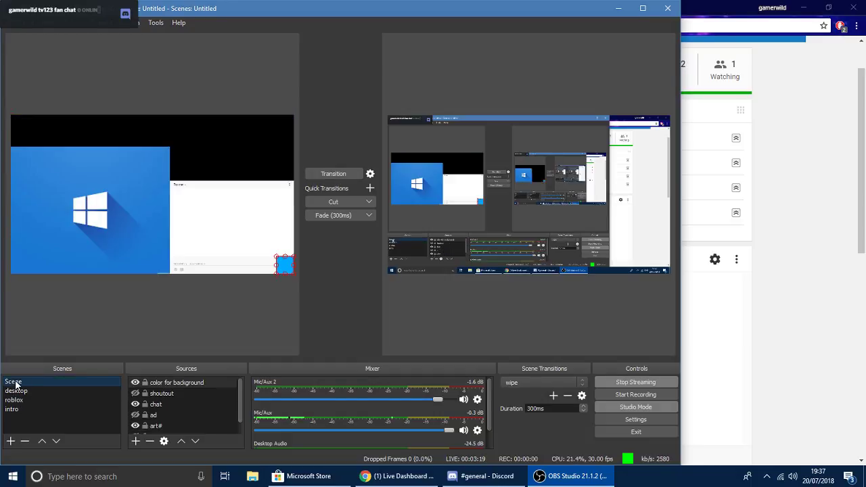
left_click(332, 170)
left_click(334, 172)
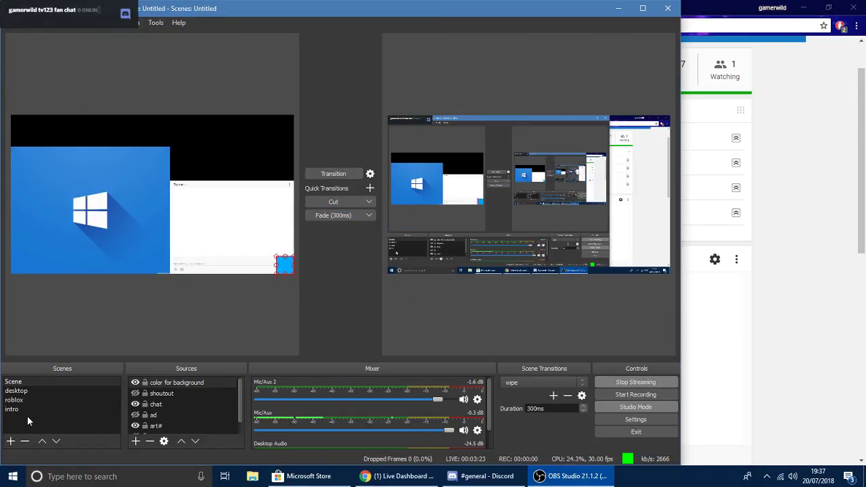
Step: Load the intro scene in the preview, transition the live output to it and back, and select the desktop scene
left_click(25, 409)
left_click(347, 175)
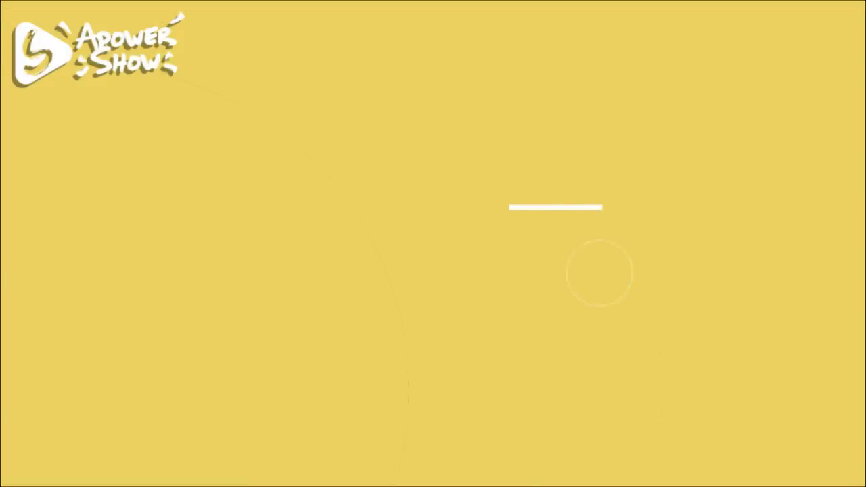
left_click(348, 174)
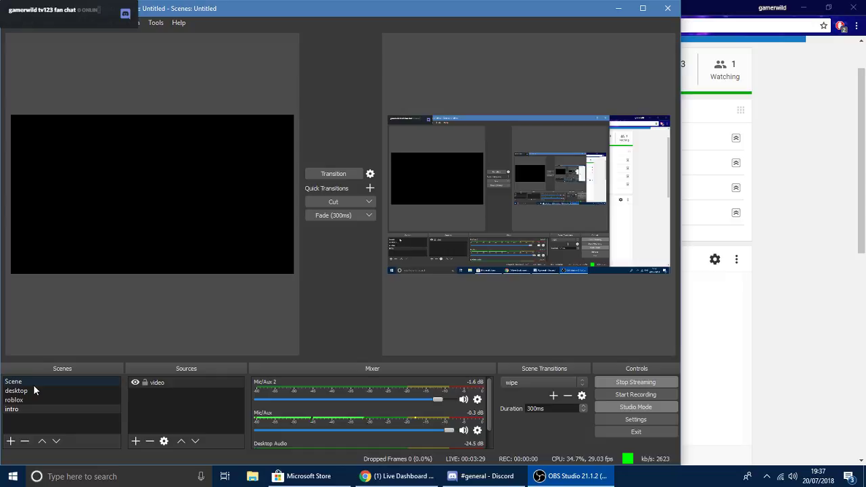
left_click(16, 391)
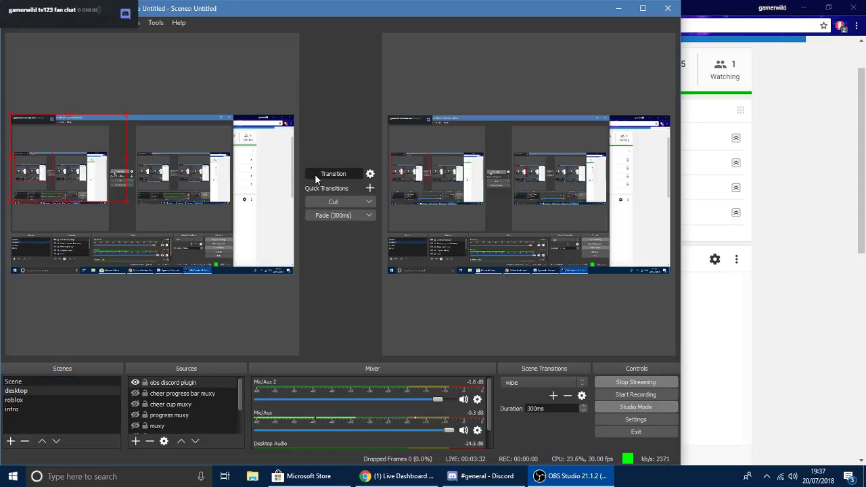
Step: Set the wipe transition's image to Watercolor and its softness to 1
left_click(546, 385)
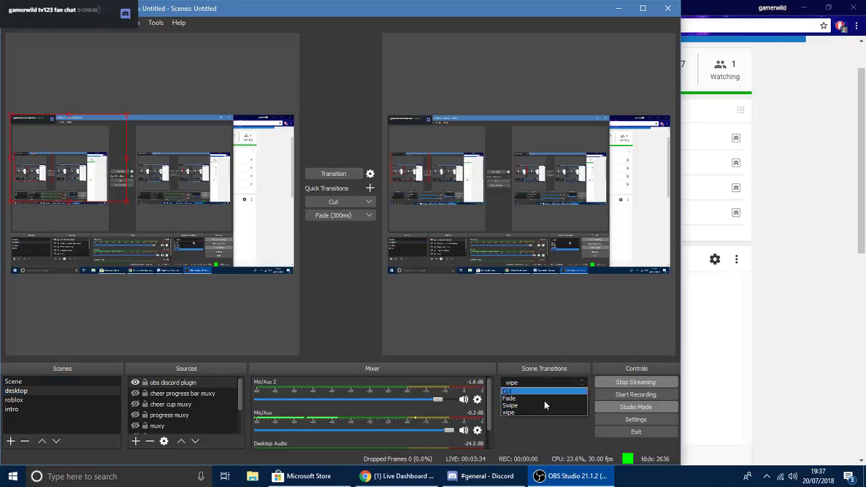
left_click(544, 400)
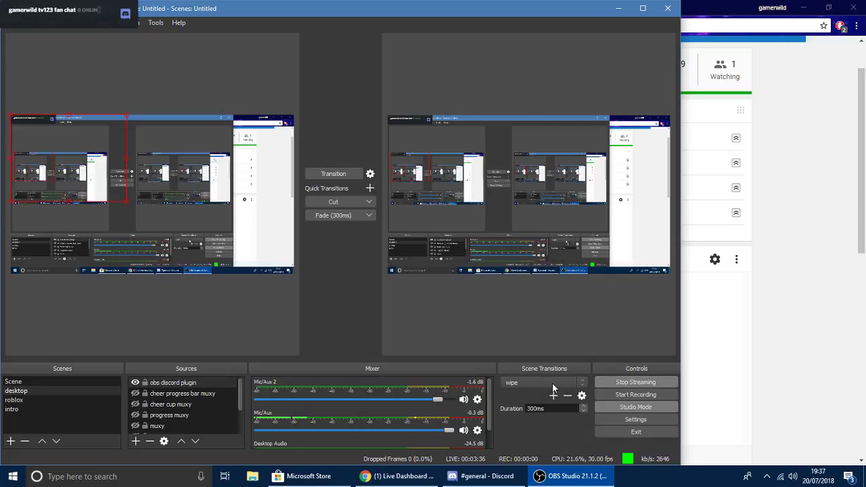
left_click(581, 396)
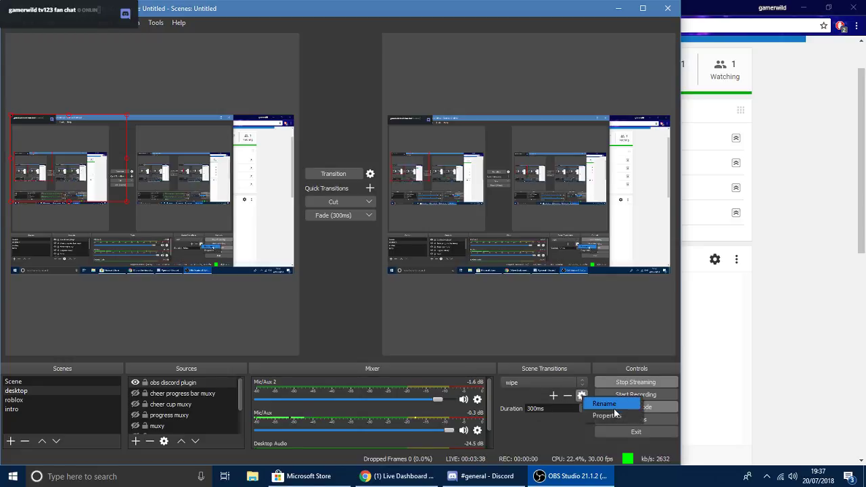
left_click(613, 414)
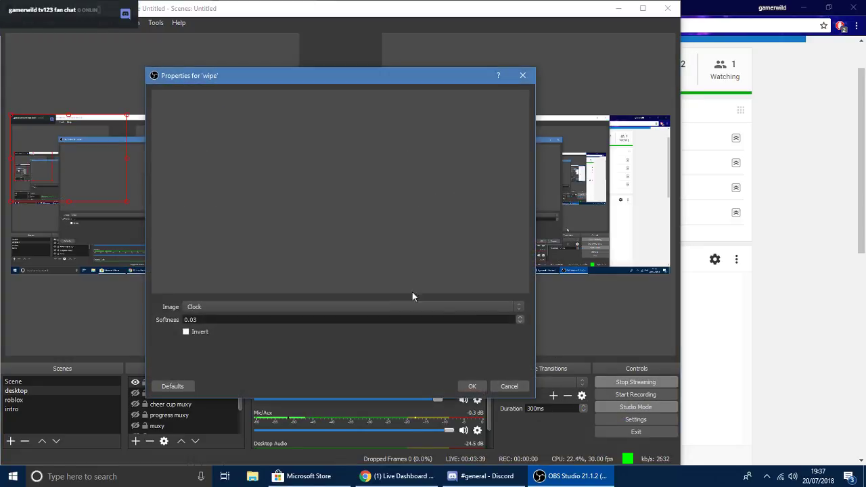
left_click(326, 306)
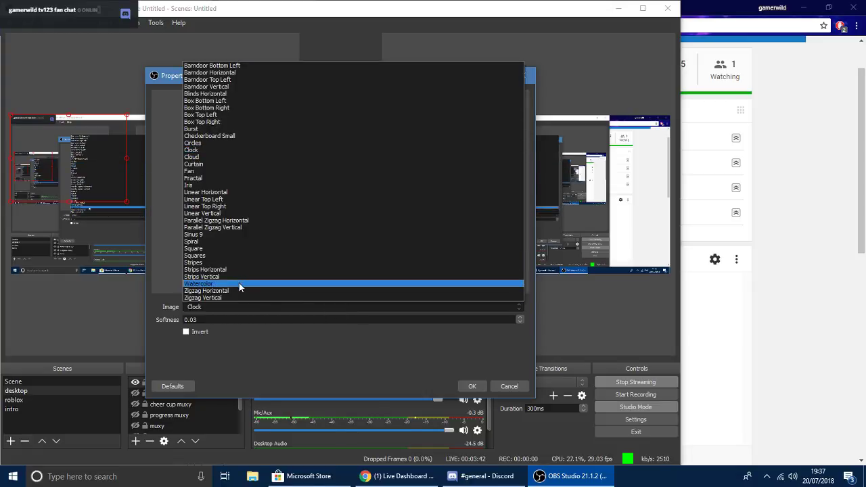
left_click(239, 283)
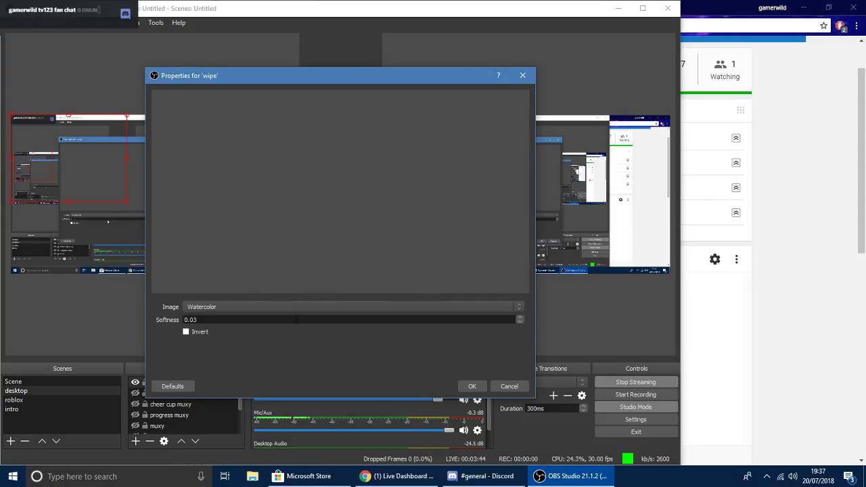
key("BackSpace")
key("BackSpace")
key("BackSpace")
key("BackSpace")
key("BackSpace")
type("1")
left_click(473, 386)
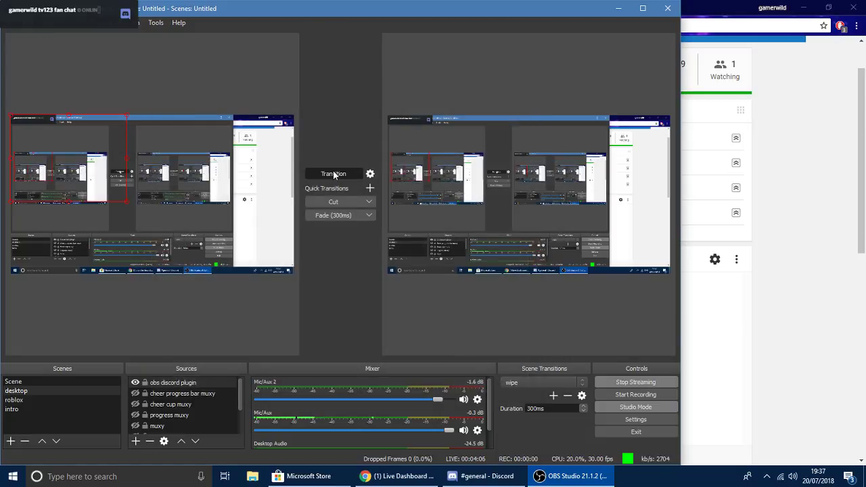
Step: Preview the roblox and intro scenes, and transition the live output to the scene named Scene and back with the wipe
left_click(55, 399)
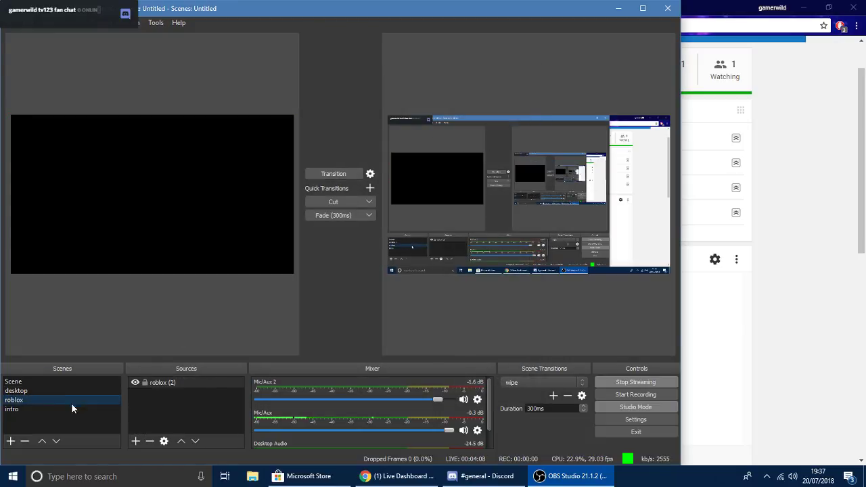
left_click(68, 409)
left_click(46, 382)
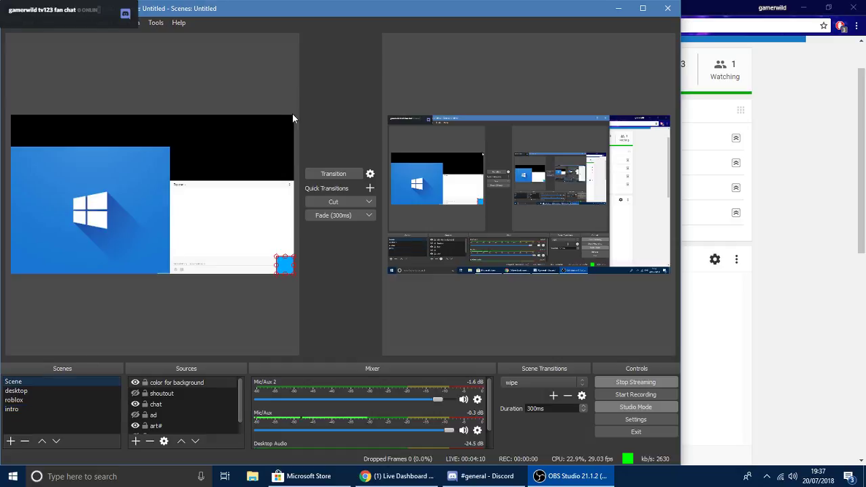
left_click(325, 174)
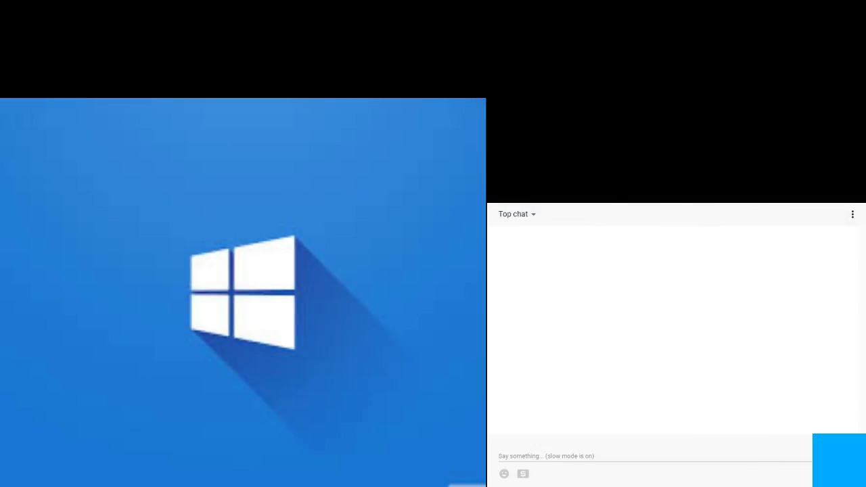
left_click(323, 175)
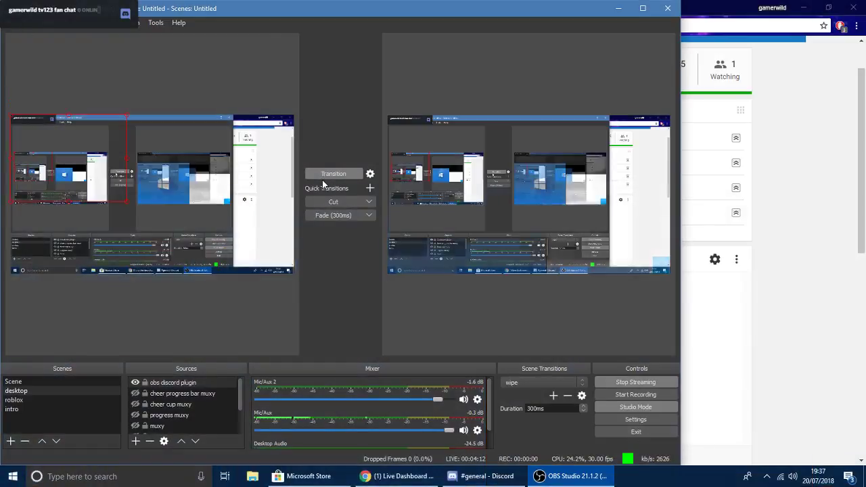
Step: Switch to the YouTube live dashboard in Chrome to check the stream page, and return to OBS Studio
left_click(621, 10)
scroll(799, 175, "down", 2)
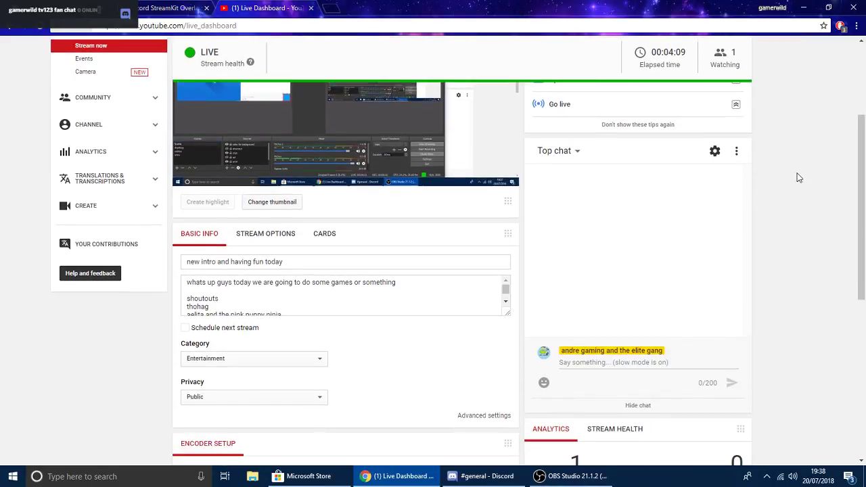
left_click(569, 476)
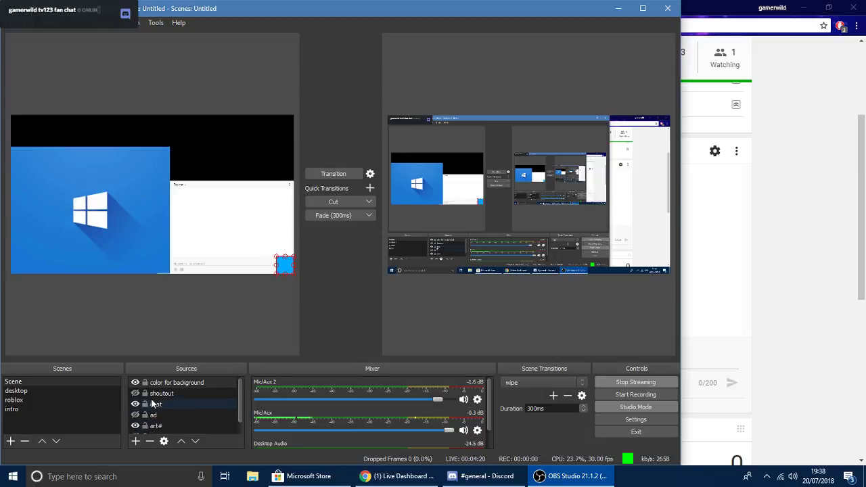
Step: Hide the color for background source in the scene named Scene
scroll(150, 404, "down", 1)
scroll(145, 406, "up", 1)
left_click(136, 382)
Step: In the desktop scene, show the BRB source, hide the desktop (2) capture and transition the changes to the live output
left_click(26, 392)
scroll(156, 402, "down", 2)
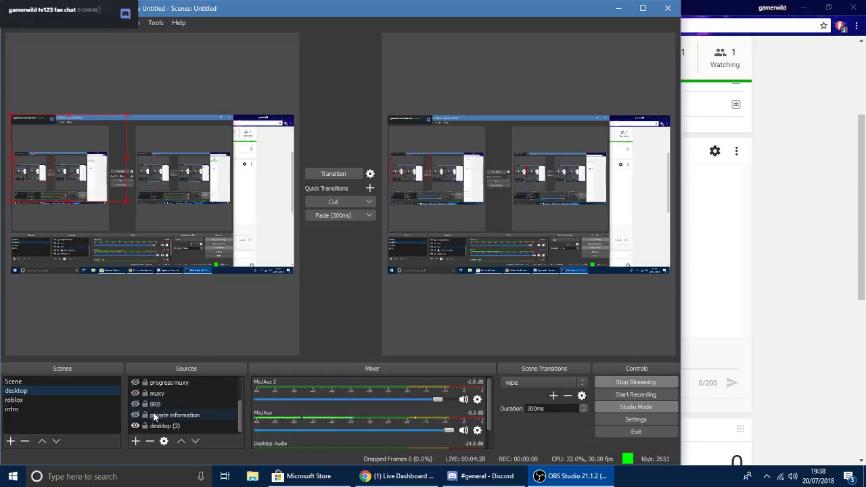
left_click(135, 404)
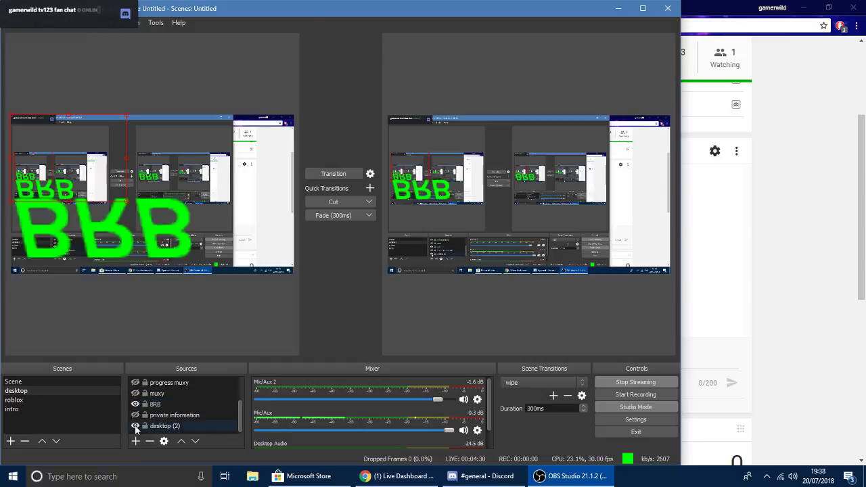
left_click(135, 425)
left_click(344, 169)
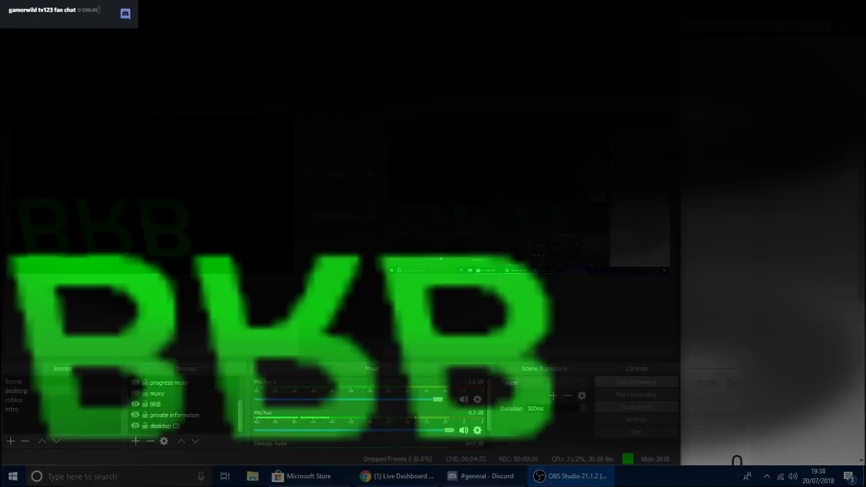